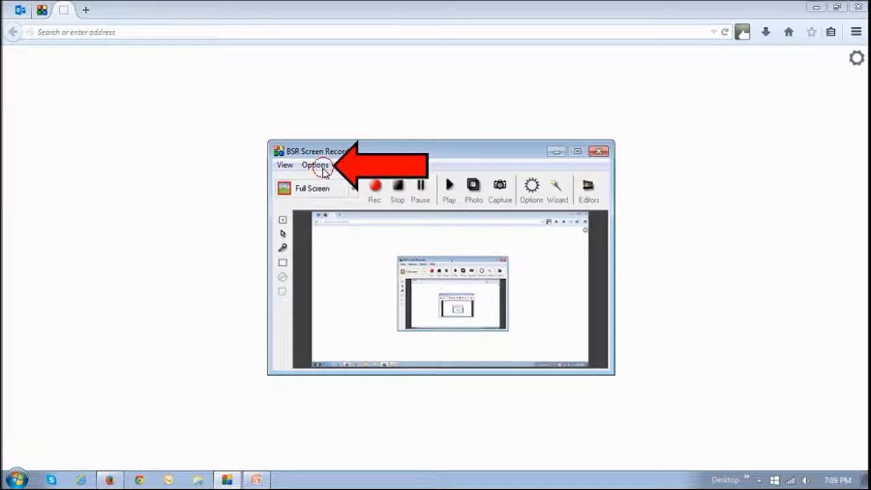
- Open Video Options from the Options menu to reach the Video settings page
click(314, 164)
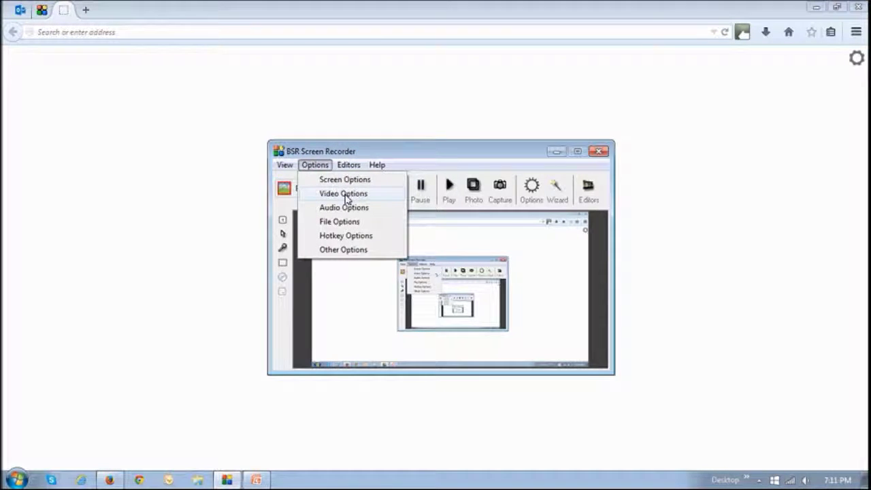
click(344, 195)
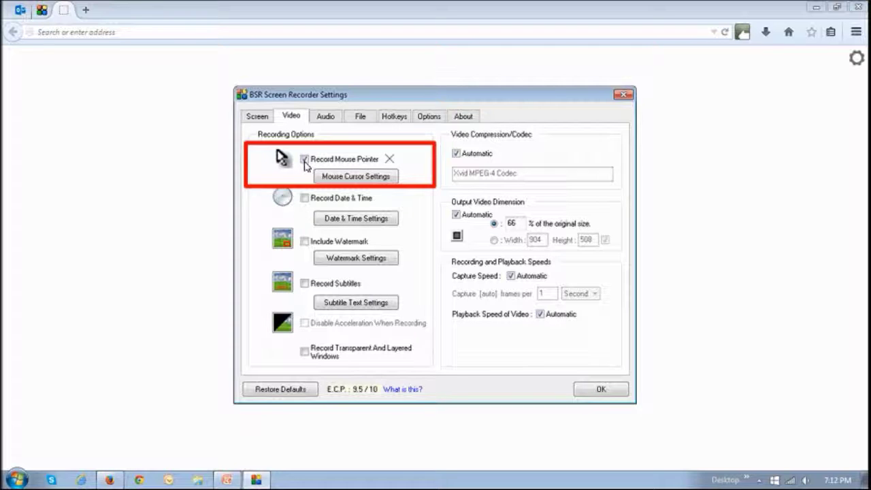
- Open the Mouse Cursor Settings dialog from the Record Mouse Pointer section
click(349, 178)
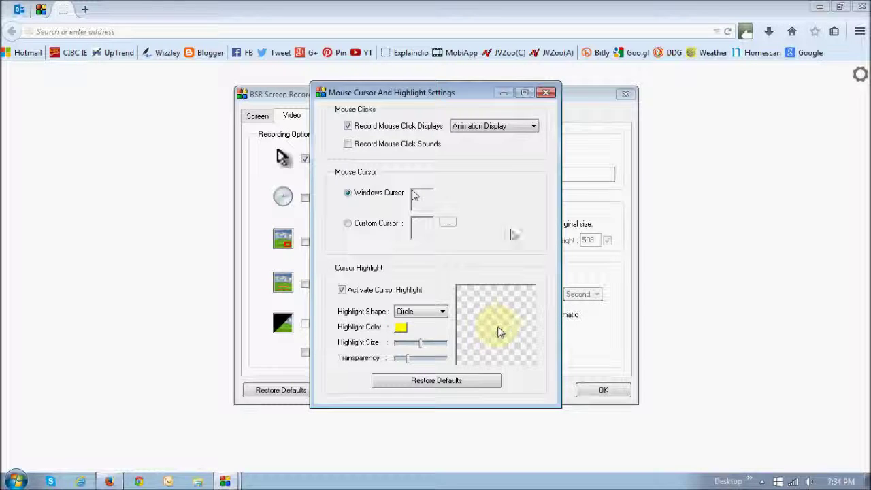
click(533, 128)
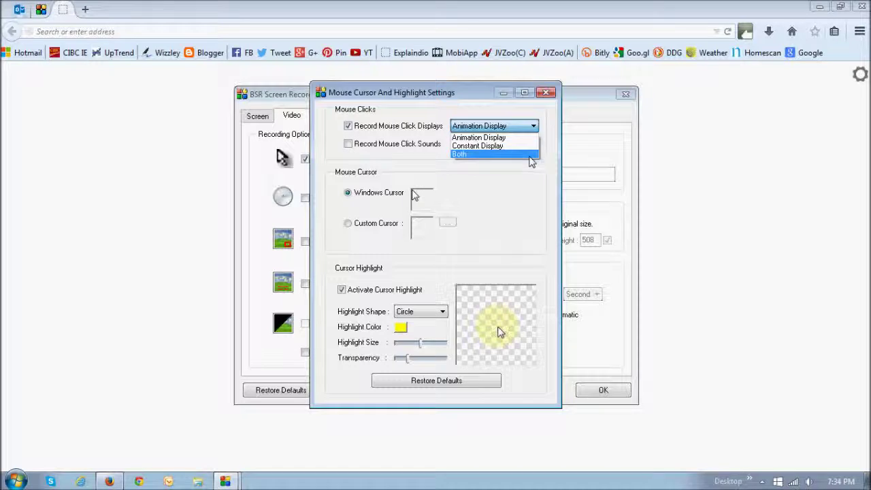
click(523, 116)
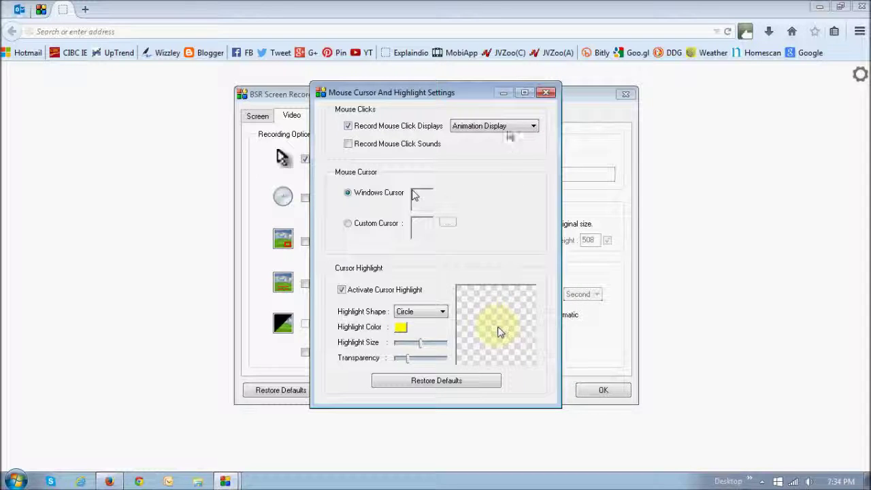
click(510, 130)
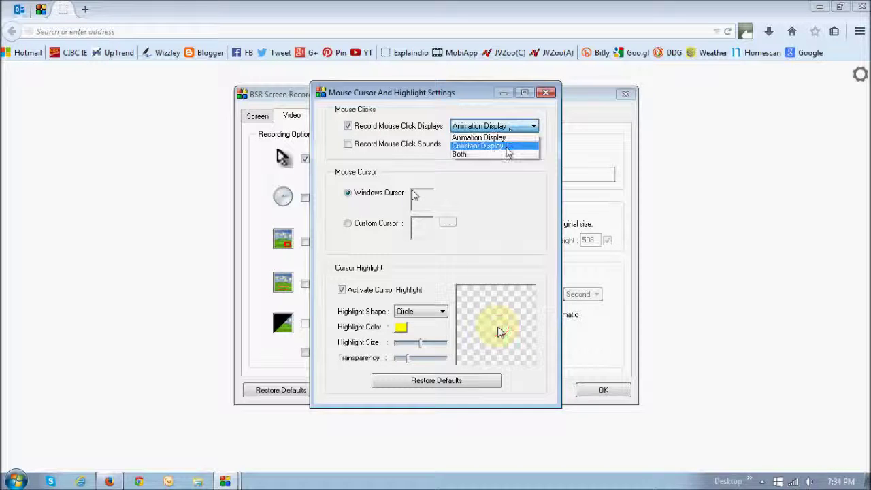
click(506, 148)
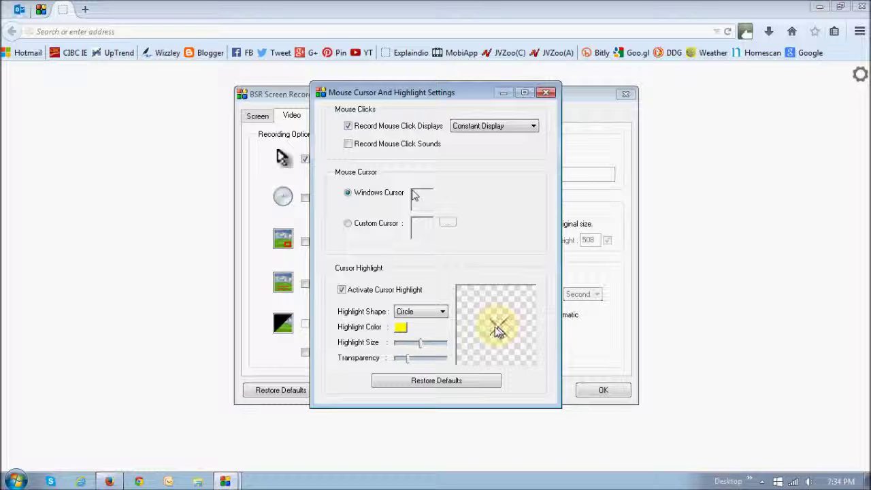
click(509, 126)
click(504, 157)
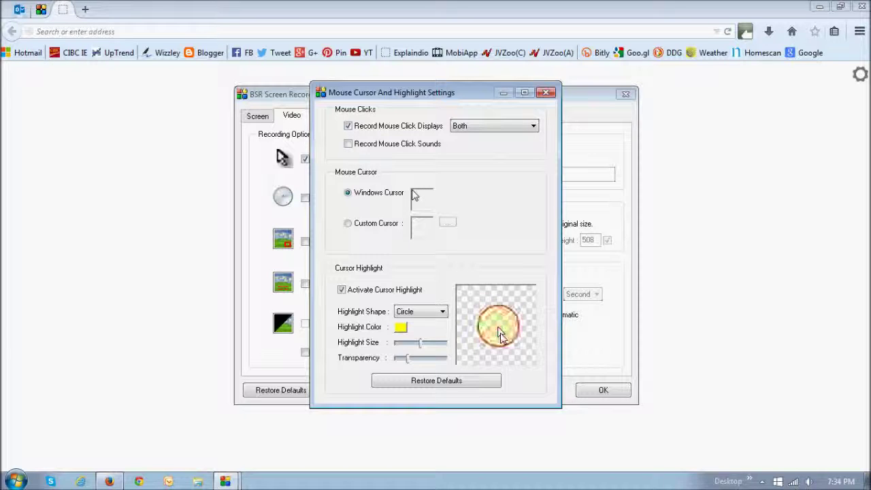
click(506, 126)
click(505, 135)
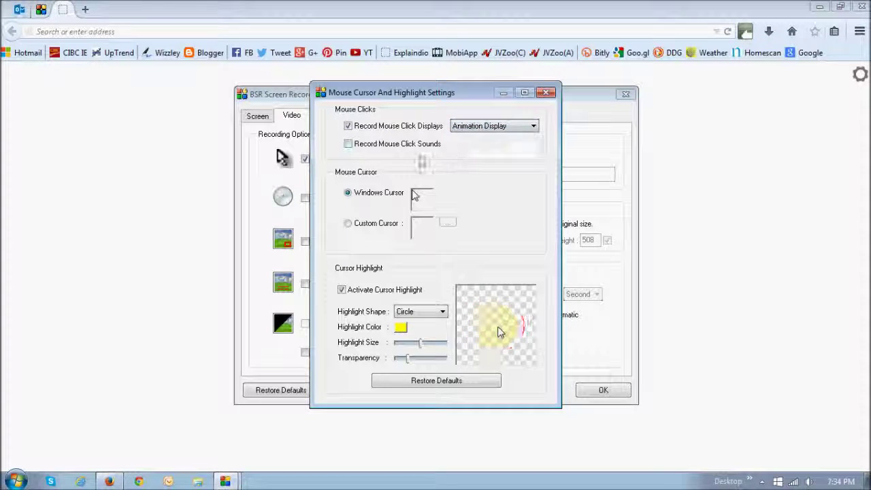
click(348, 225)
click(348, 194)
click(342, 291)
click(342, 291)
click(408, 314)
click(442, 313)
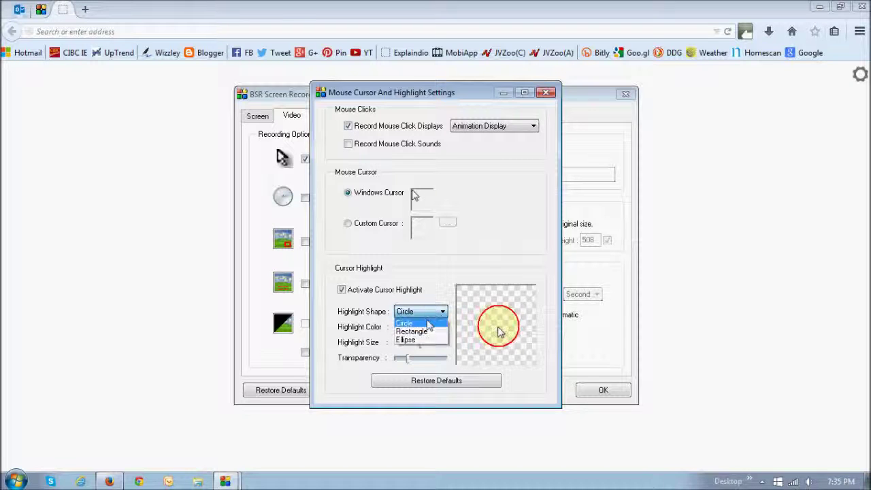
click(425, 332)
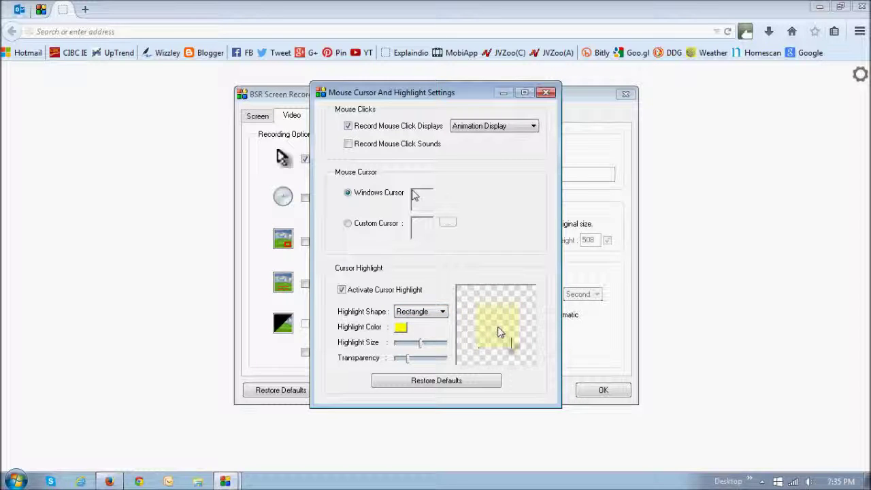
click(437, 314)
click(416, 338)
click(438, 313)
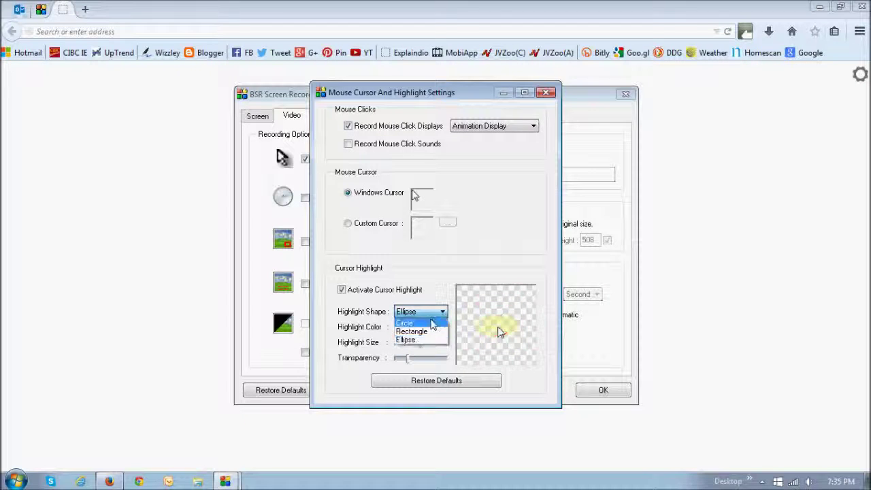
click(429, 323)
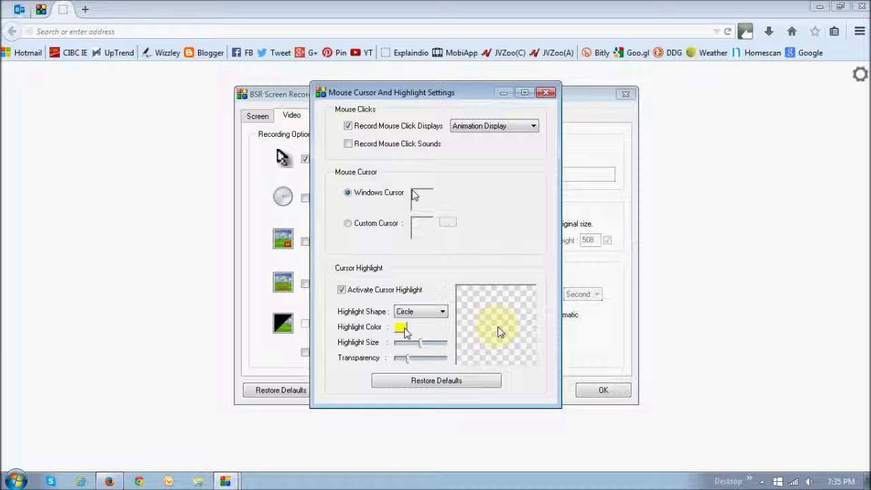
click(402, 327)
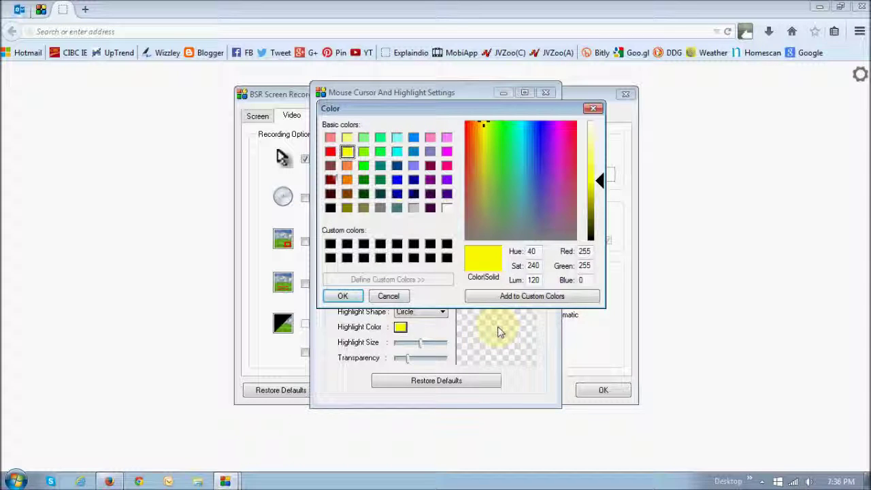
click(330, 152)
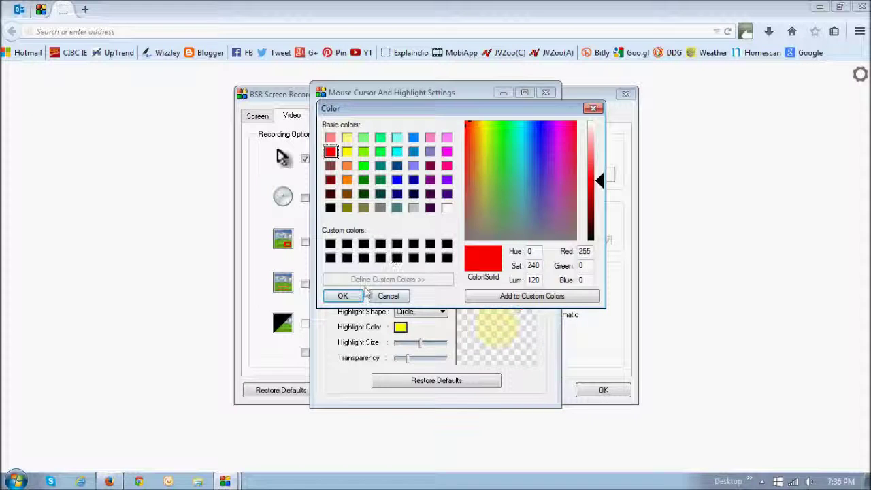
click(342, 296)
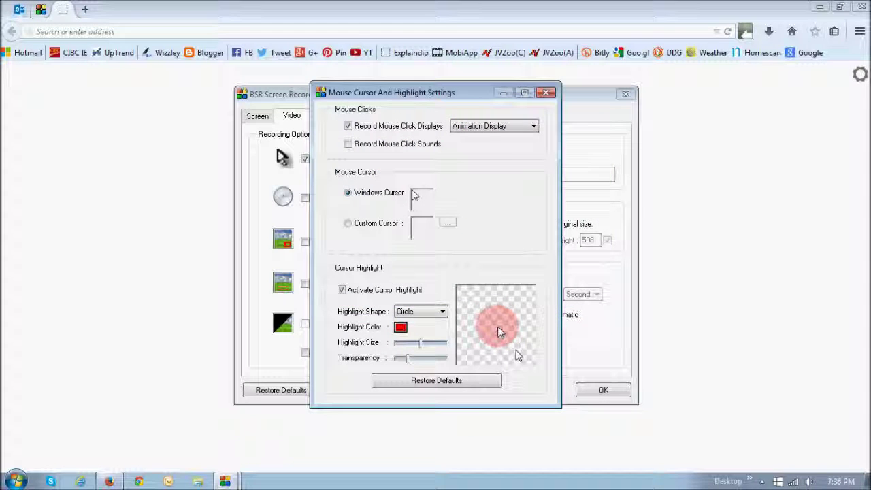
click(400, 327)
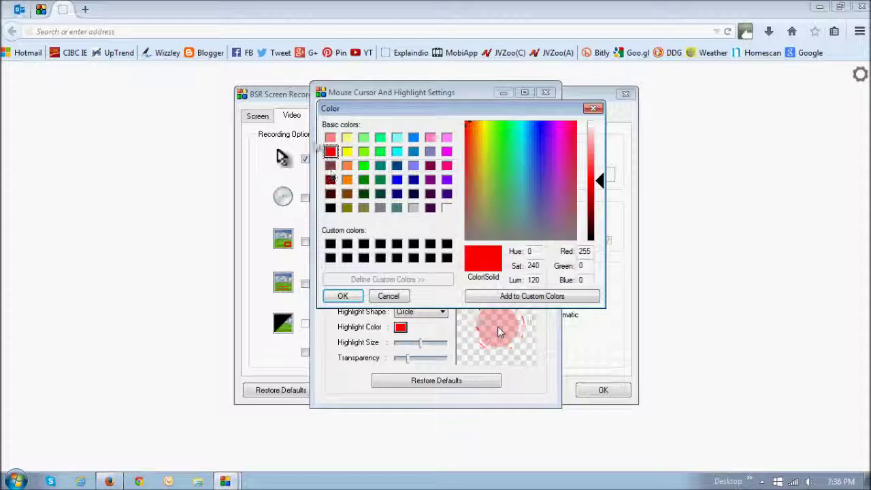
click(347, 151)
click(343, 296)
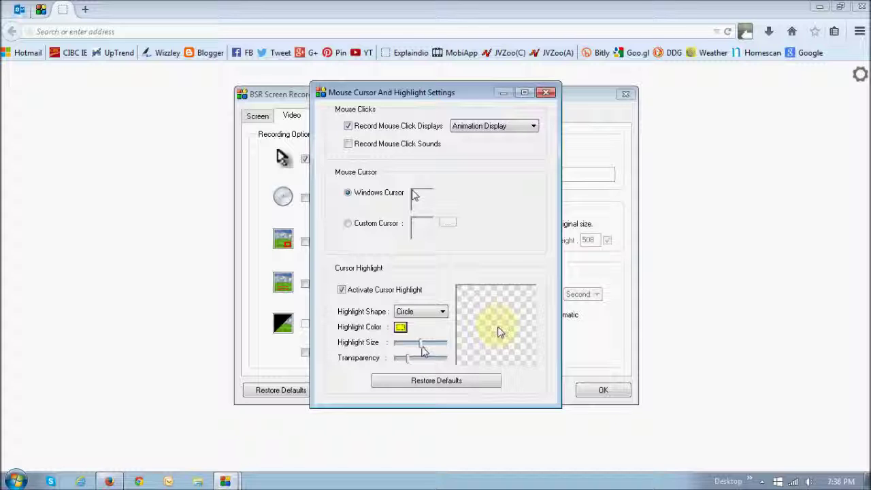
- Adjust the Highlight Size and Transparency sliders for the yellow circle highlight
mouse_move(421, 346)
mouse_down()
mouse_move(449, 351)
mouse_move(418, 349)
mouse_up()
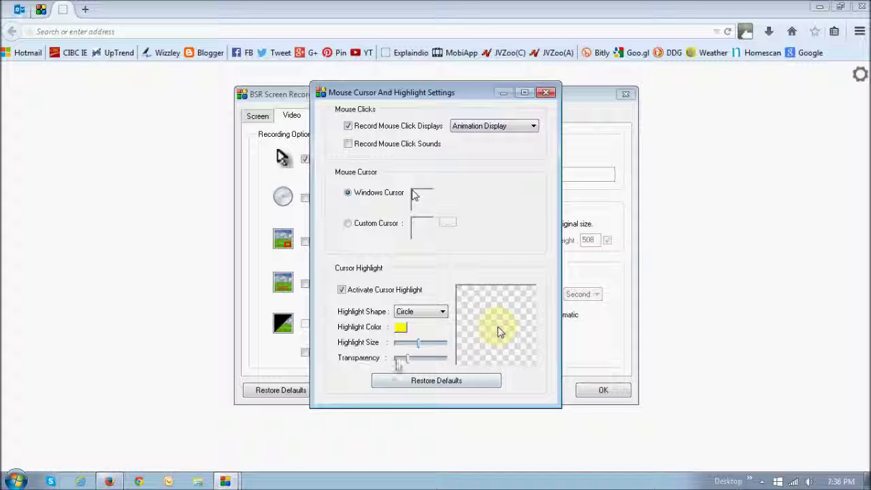
mouse_move(408, 365)
mouse_down()
mouse_move(443, 365)
mouse_move(410, 364)
mouse_up()
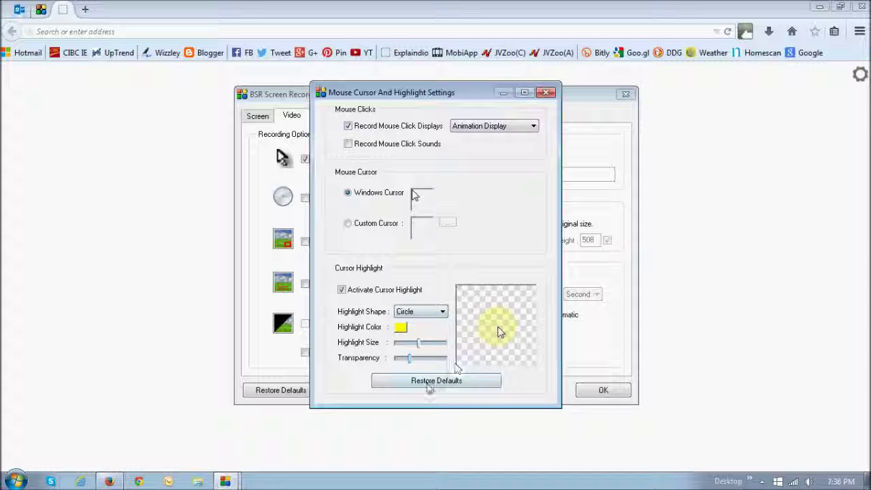
- Restore the default highlight settings for a larger, more solid yellow circle
click(429, 383)
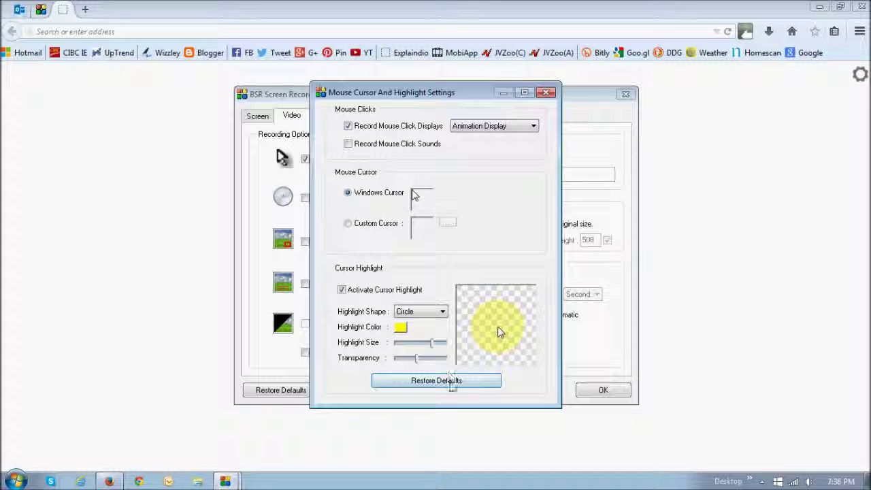